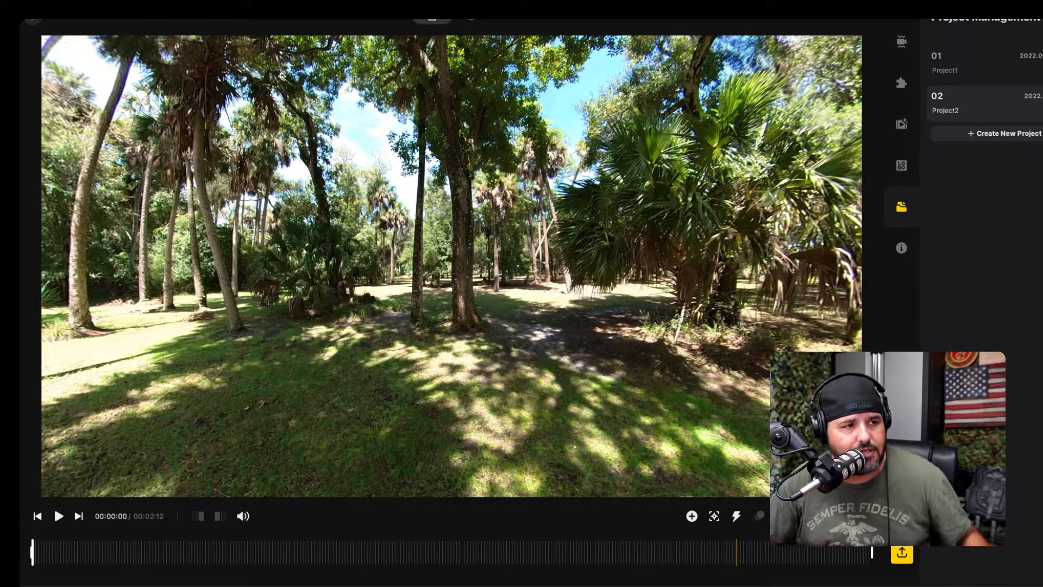
# Step: Look around the 360 footage in the reframing view, checking the man and surroundings, and compare it with the flat 360 view
pyautogui.moveTo(449, 252); pyautogui.dragTo(768, 267)
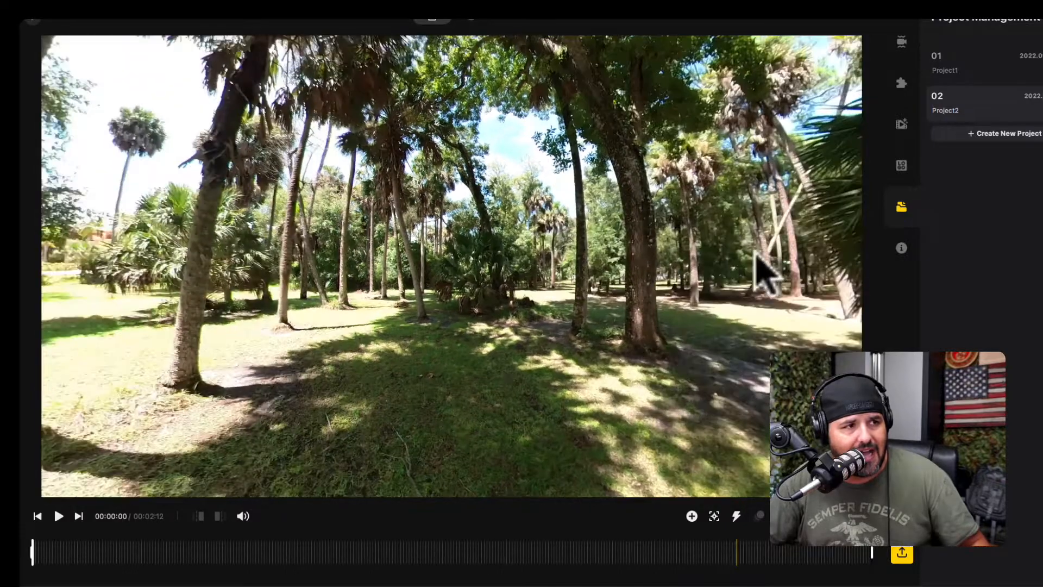
pyautogui.moveTo(449, 260); pyautogui.dragTo(776, 266)
pyautogui.moveTo(454, 279); pyautogui.dragTo(826, 87)
pyautogui.moveTo(582, 163); pyautogui.dragTo(862, 186)
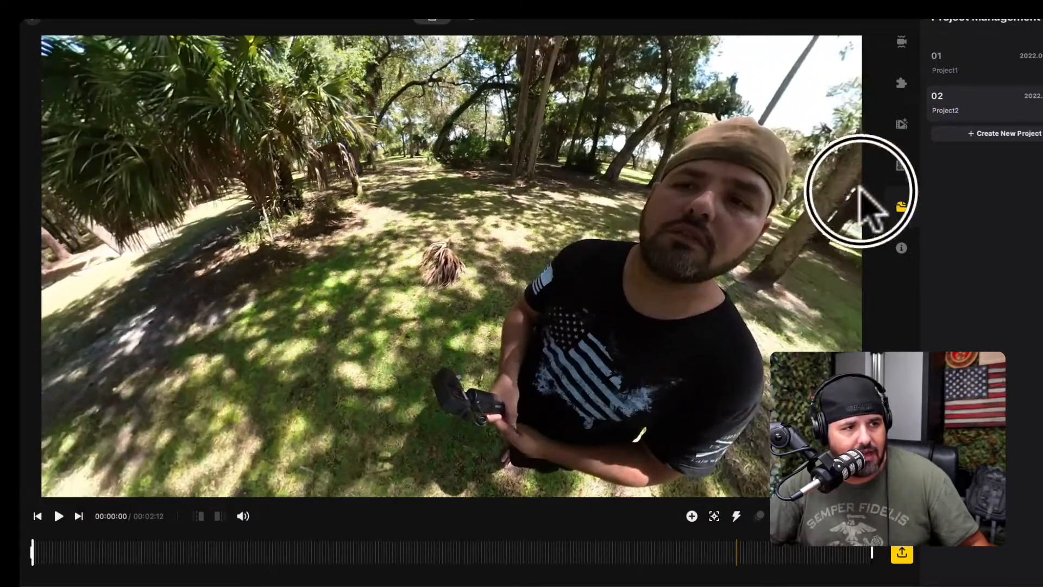
pyautogui.moveTo(470, 411); pyautogui.dragTo(543, 337)
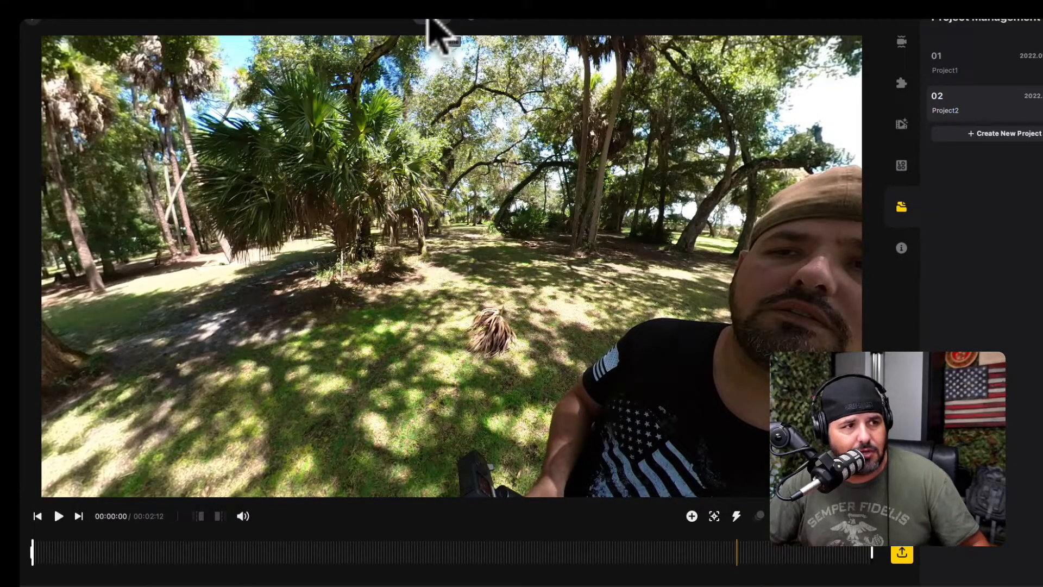
pyautogui.click(464, 31)
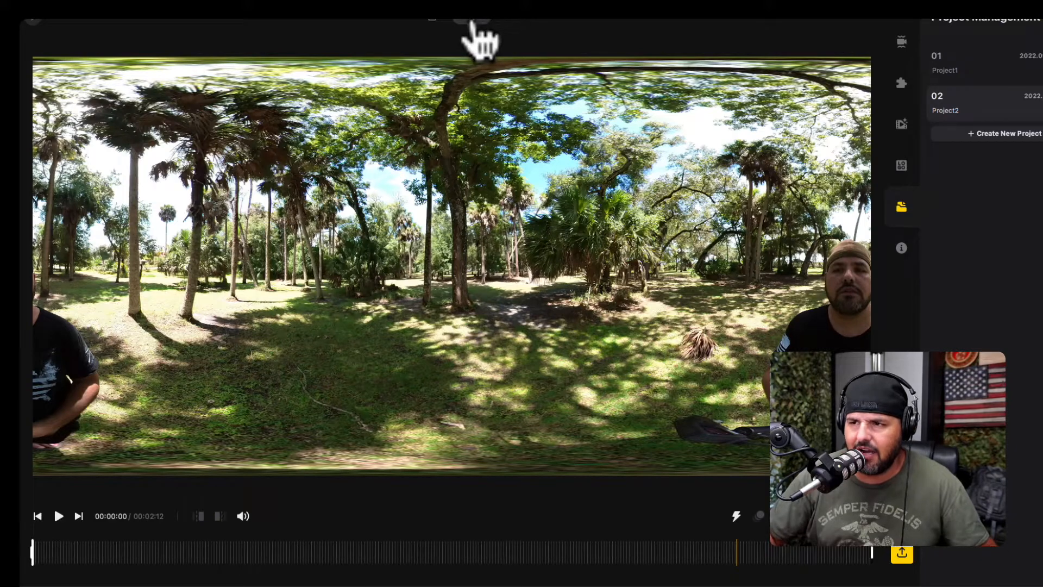
pyautogui.click(429, 23)
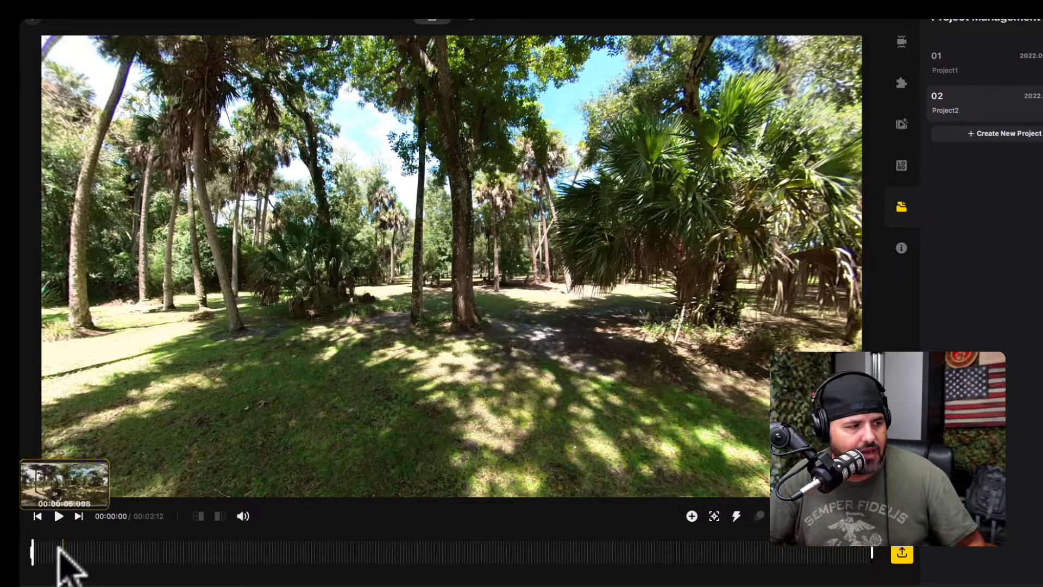
# Step: Trim the start of the clip at the 14-second mark
pyautogui.click(39, 546)
pyautogui.moveTo(38, 549); pyautogui.dragTo(121, 555)
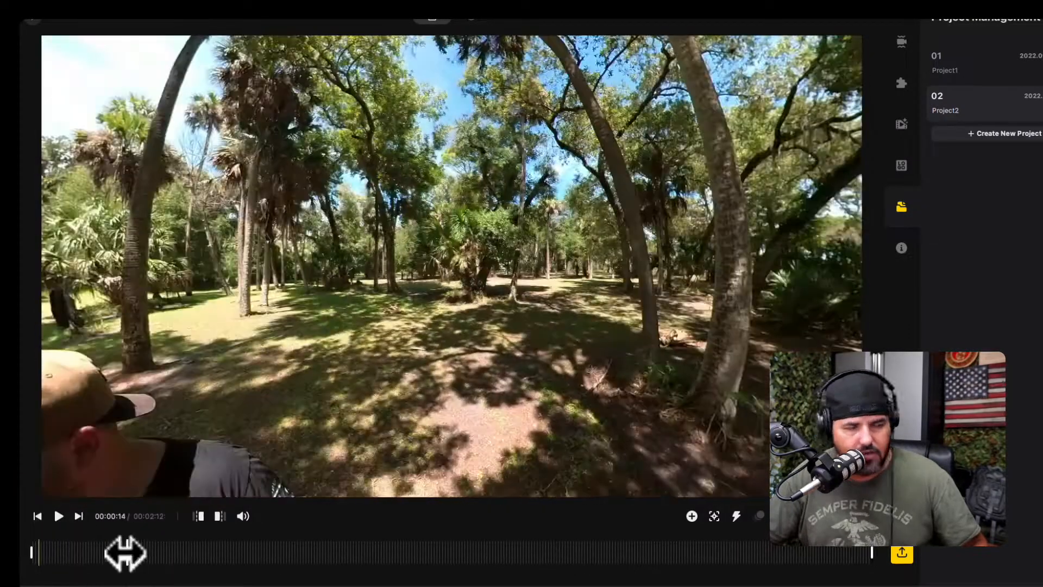
pyautogui.click(199, 516)
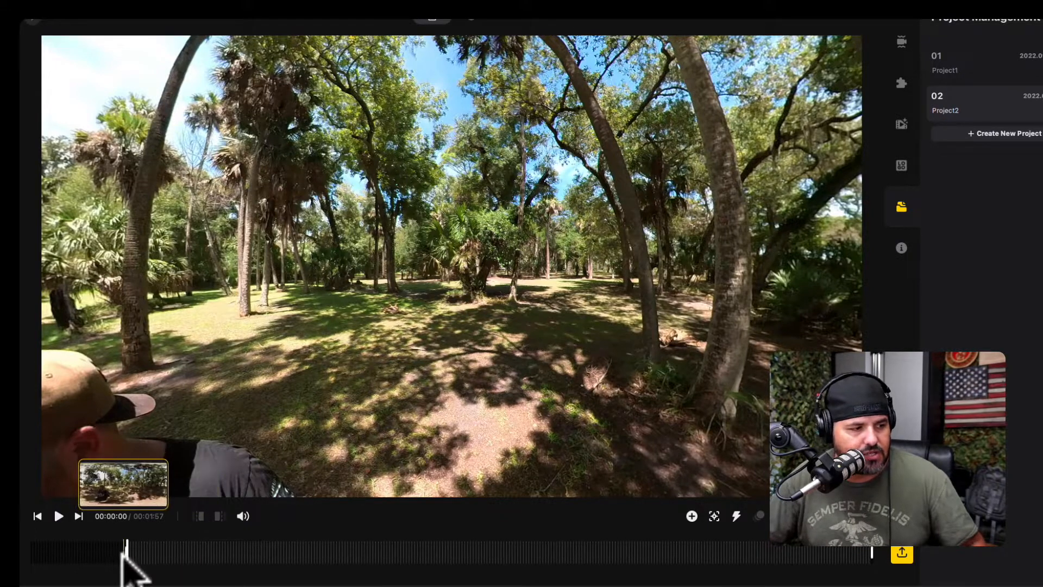
# Step: Add a keyframe aimed down at the man, with pan 92.4° and tilt -64.8°, and place it at the trimmed clip's start
pyautogui.press('space')
pyautogui.press('space')
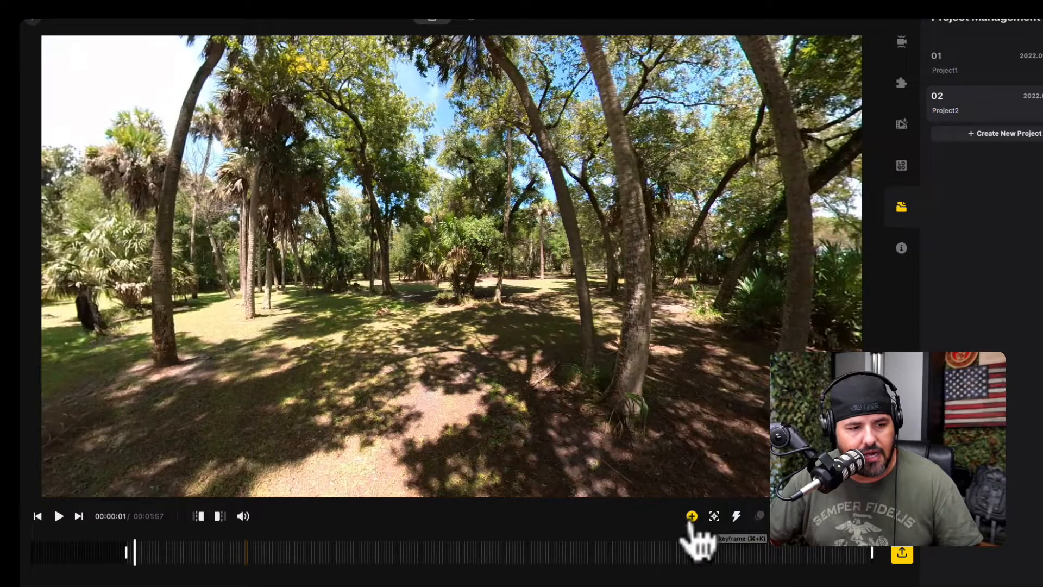
pyautogui.click(691, 517)
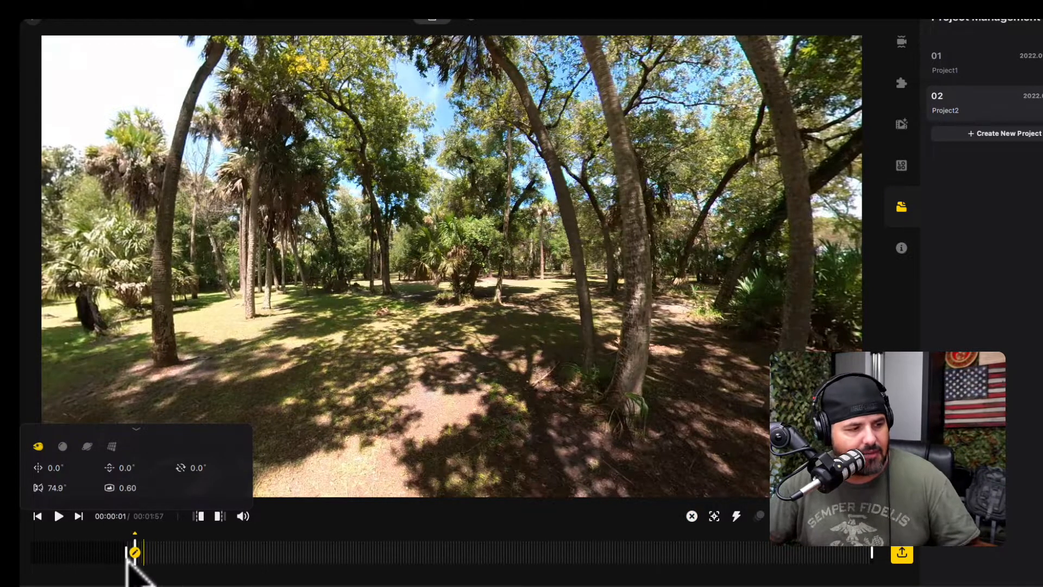
pyautogui.moveTo(215, 402); pyautogui.dragTo(460, 298)
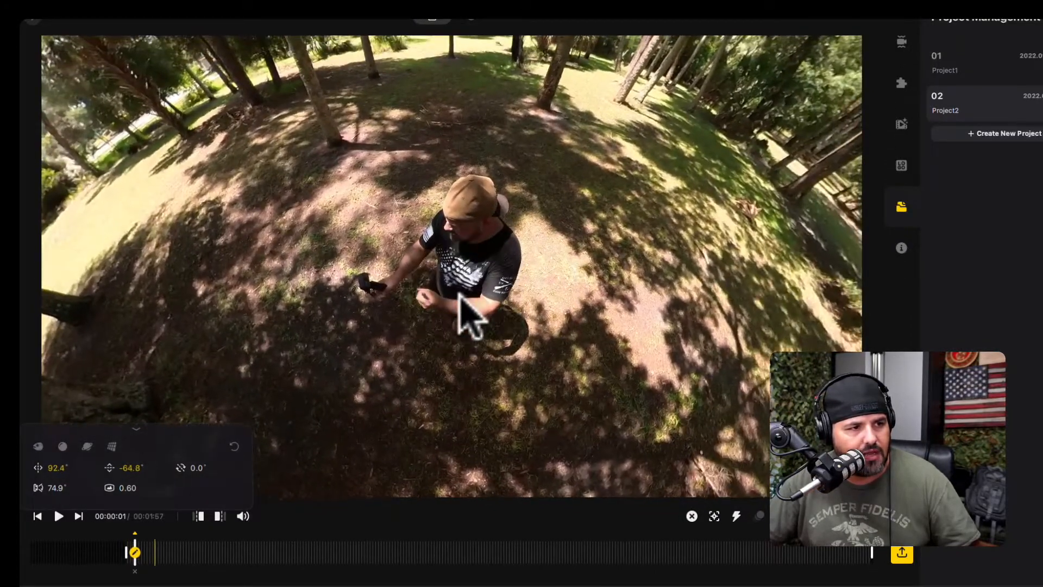
pyautogui.click(125, 541)
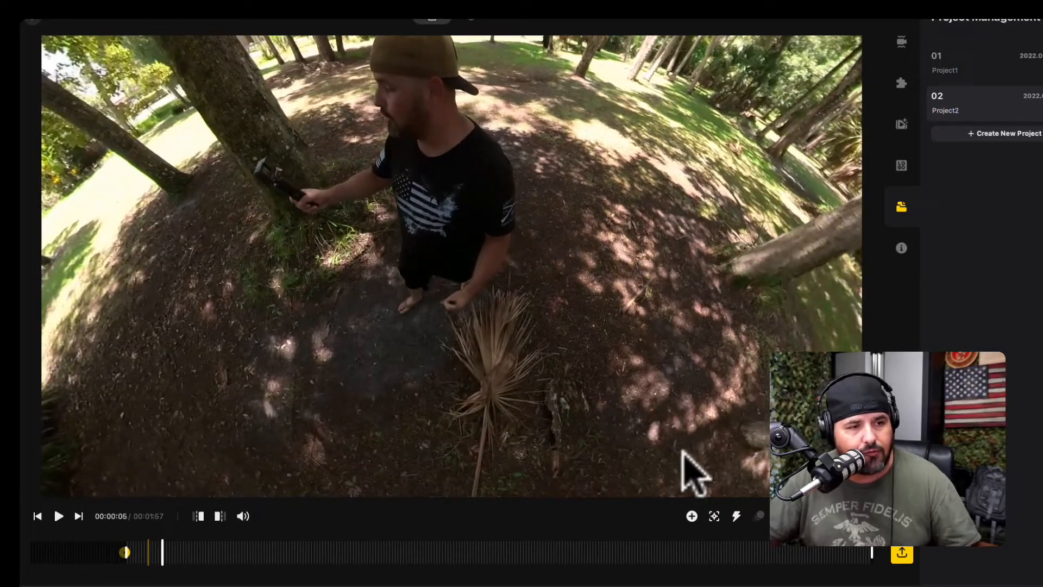
# Step: Add a keyframe at 5 seconds with pan 91.3° and tilt -42.0°, and preview the camera move from the clip's start
pyautogui.click(693, 517)
pyautogui.moveTo(484, 364); pyautogui.dragTo(479, 446)
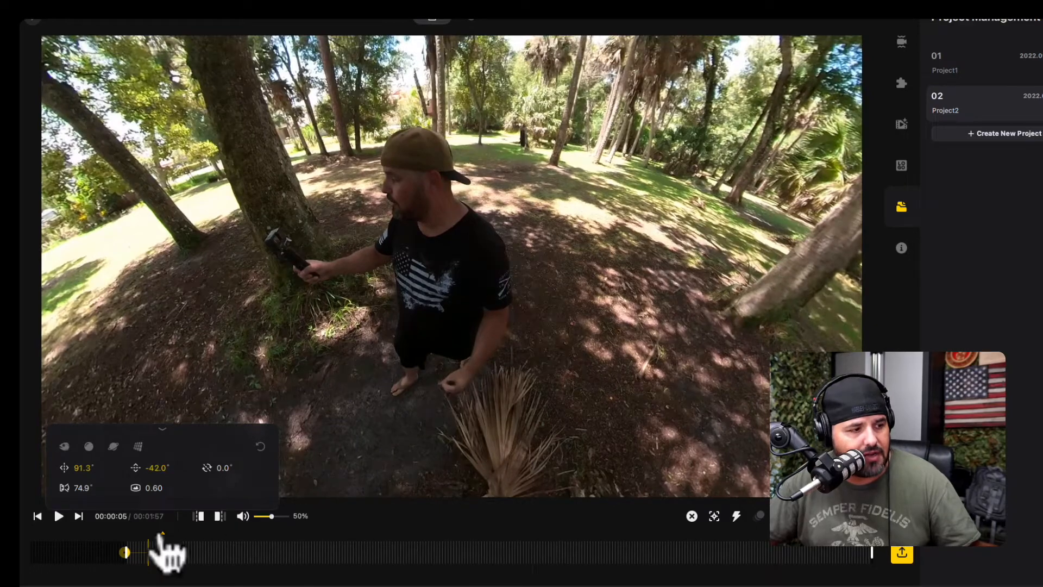
pyautogui.click(130, 538)
pyautogui.press('space')
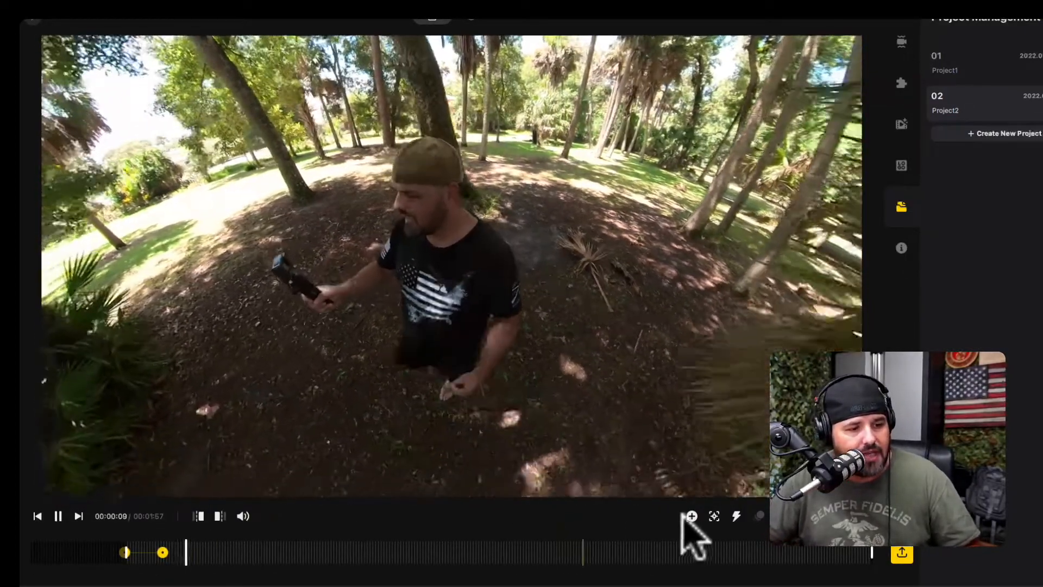
# Step: Add a keyframe at 10 seconds turned towards the path ahead, with pan 256.8° and tilt -22.8°, and preview from the 5-second keyframe
pyautogui.click(690, 516)
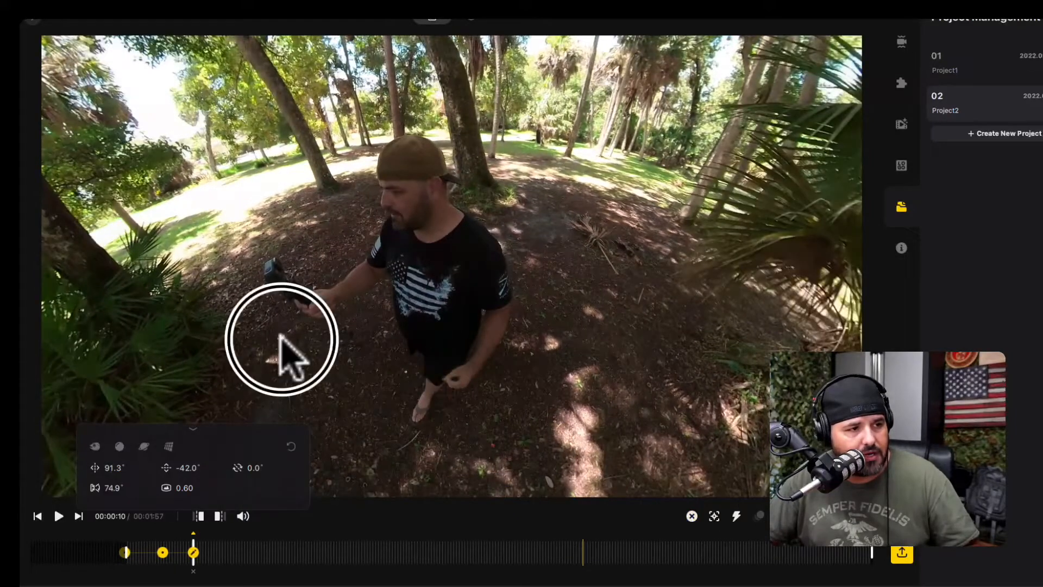
pyautogui.moveTo(280, 334); pyautogui.dragTo(766, 397)
pyautogui.moveTo(610, 354); pyautogui.dragTo(656, 356)
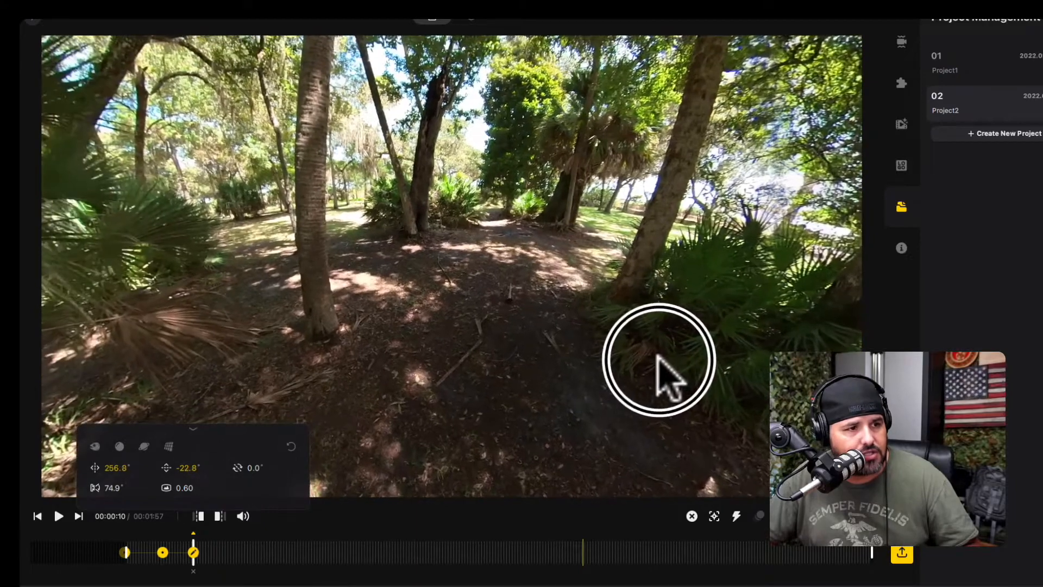
pyautogui.click(163, 553)
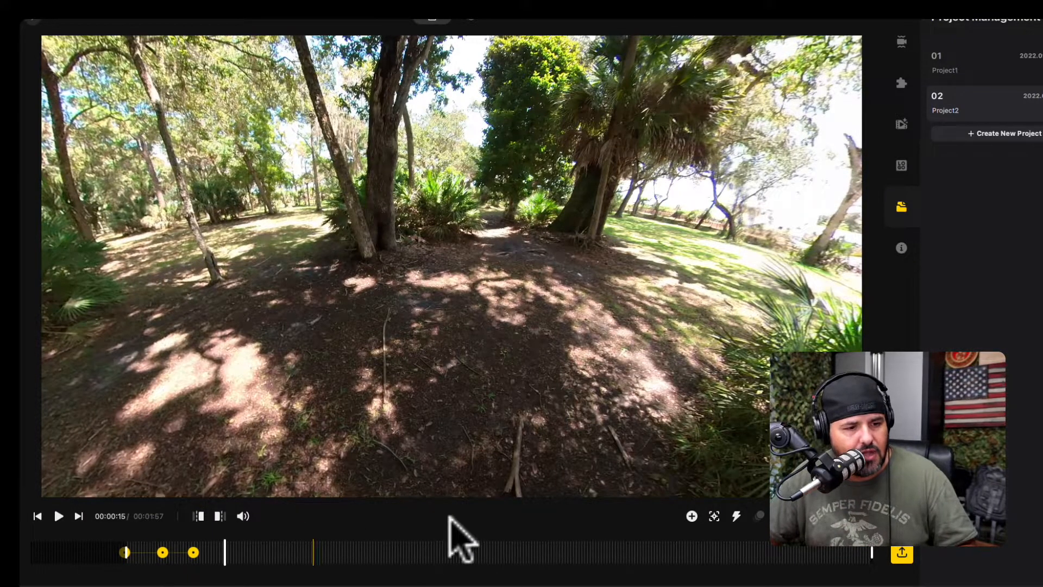
# Step: Add a keyframe at 15 seconds that holds the view along the path, and play on to 16 seconds
pyautogui.click(691, 516)
pyautogui.press('space')
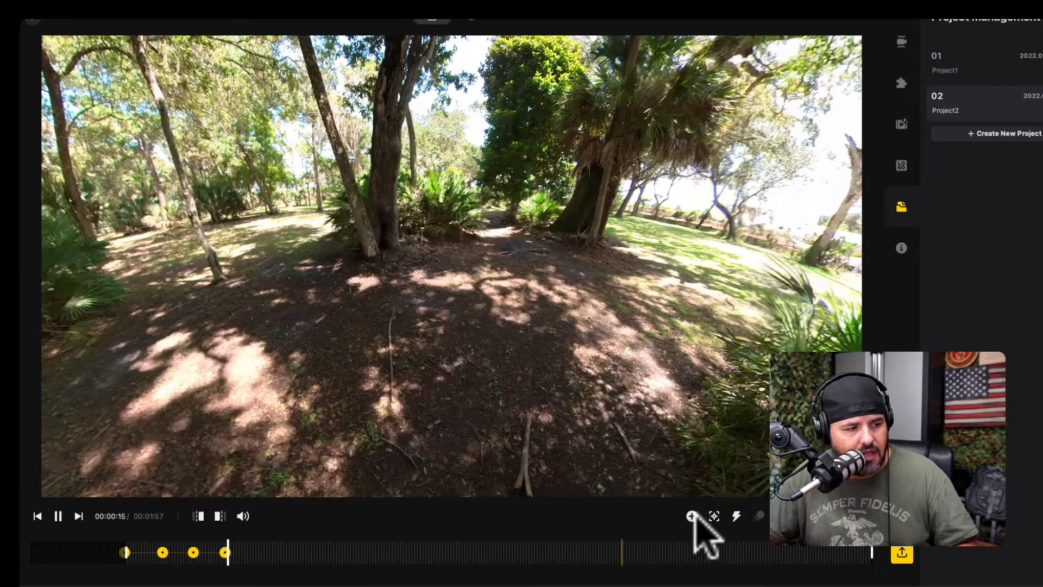
pyautogui.press('space')
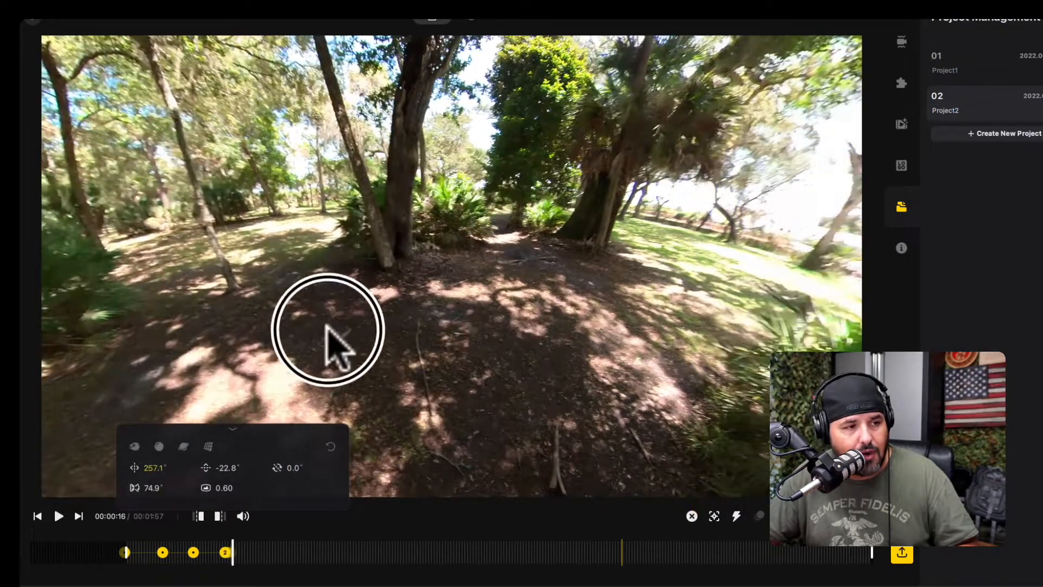
# Step: Keyframe the view at 16 seconds back onto the man, with pan 1x124.7° and tilt -31.6°, and preview the turn
pyautogui.moveTo(326, 326); pyautogui.dragTo(617, 319)
pyautogui.moveTo(429, 332); pyautogui.dragTo(714, 369)
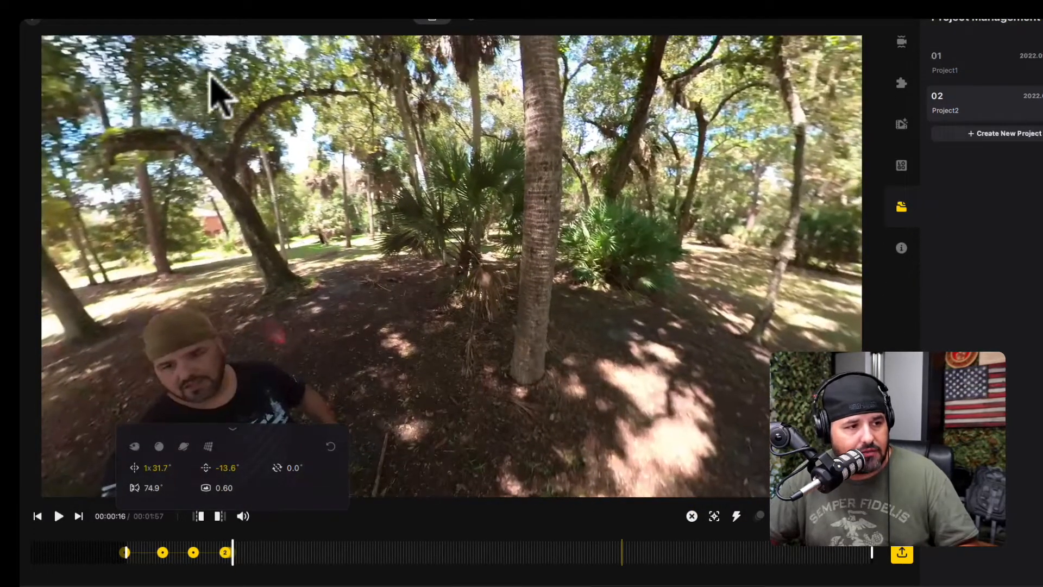
pyautogui.moveTo(220, 95); pyautogui.dragTo(754, 187)
pyautogui.moveTo(640, 249); pyautogui.dragTo(719, 147)
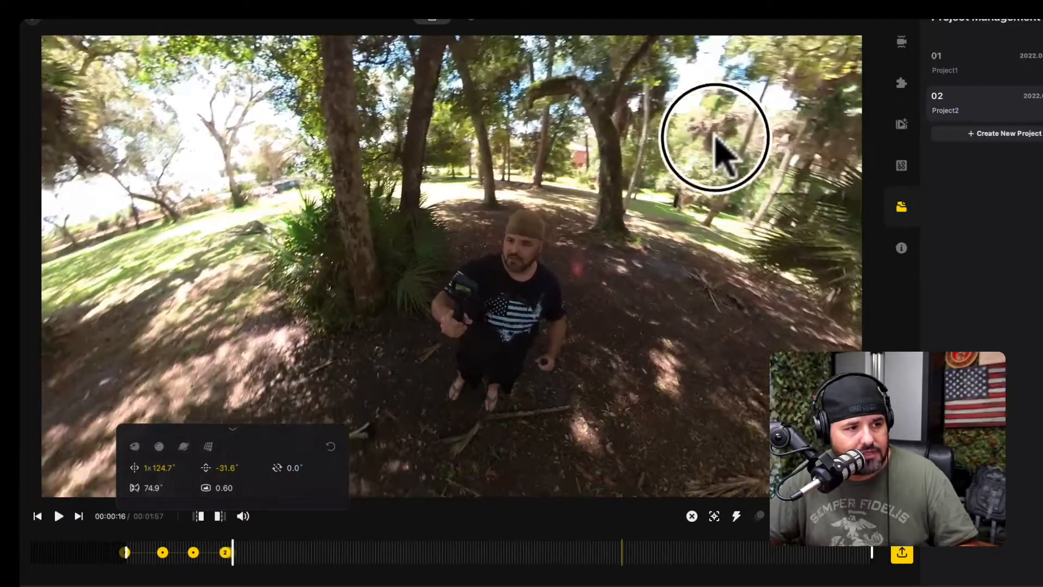
pyautogui.click(222, 555)
pyautogui.press('space')
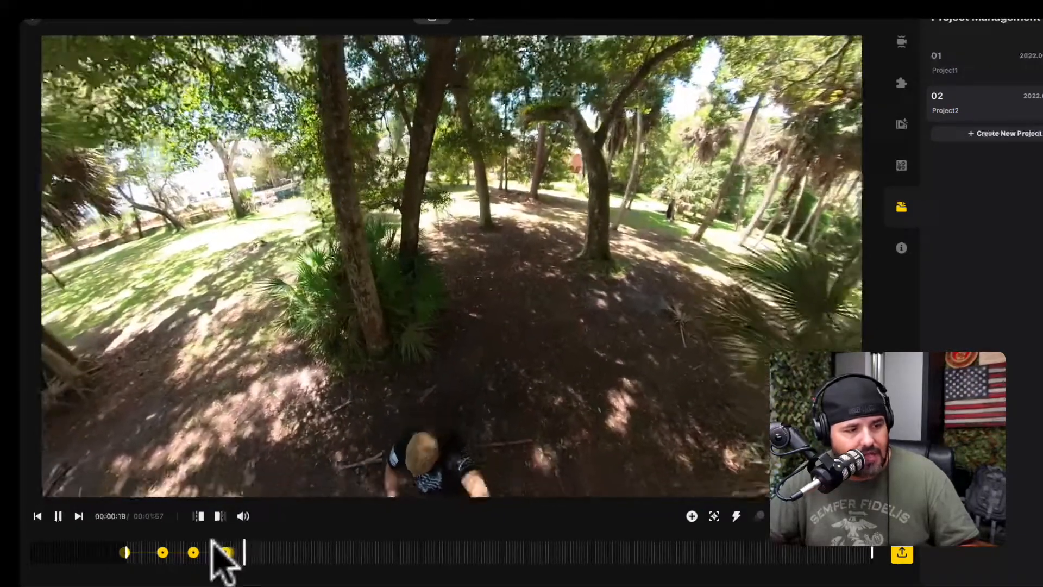
# Step: Keyframe an overhead view of the man at 19 seconds, with pan 1x155.9° and tilt -73.5°, and preview the result
pyautogui.press('space')
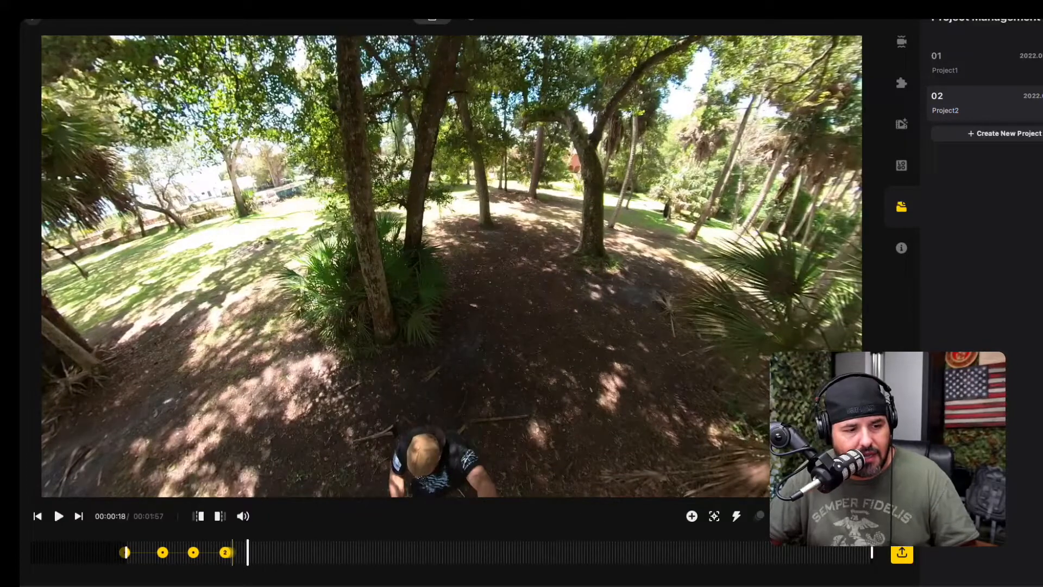
pyautogui.moveTo(511, 383); pyautogui.dragTo(601, 214)
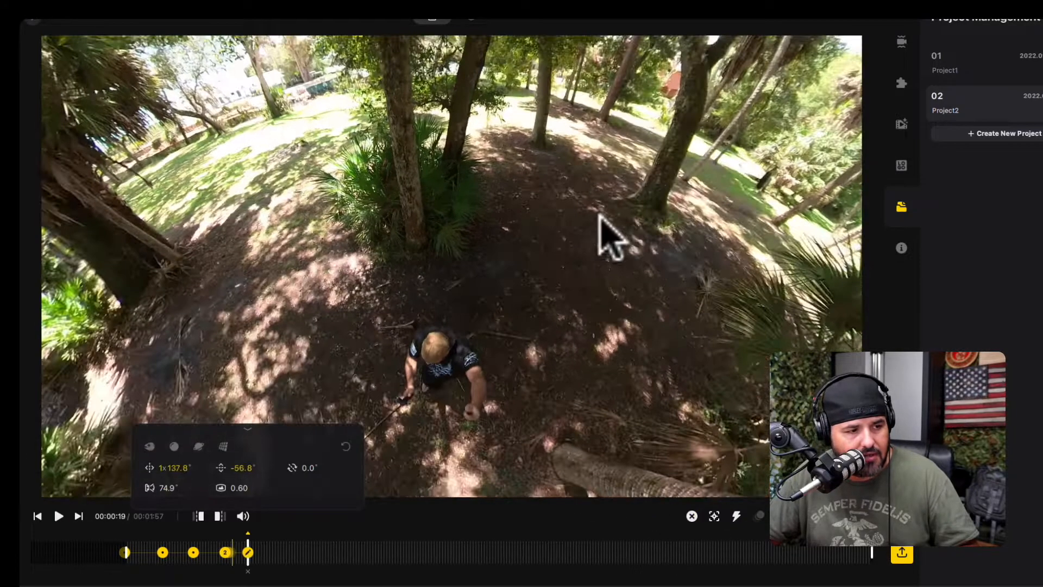
pyautogui.moveTo(570, 337); pyautogui.dragTo(654, 261)
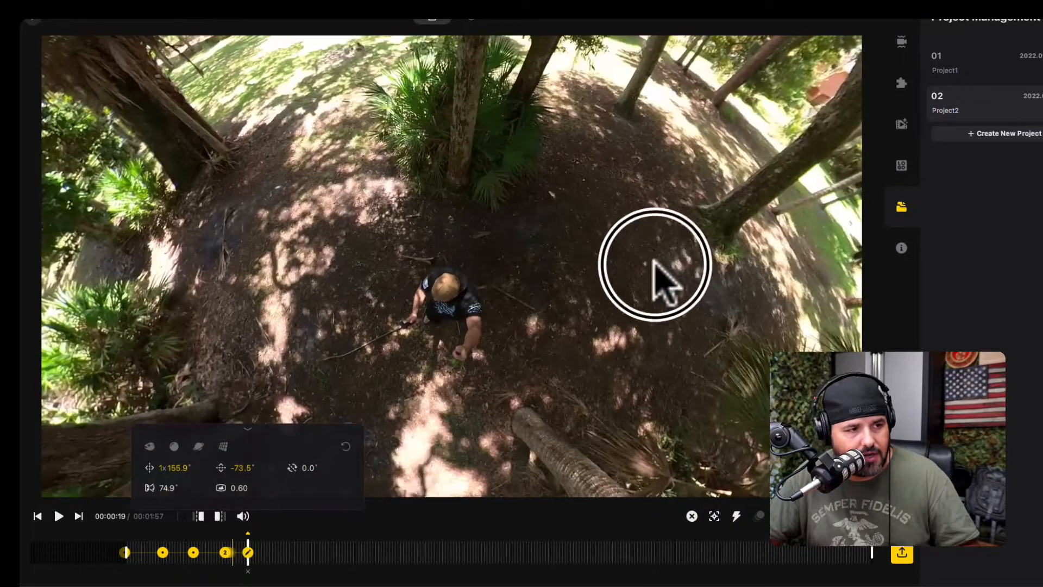
pyautogui.click(222, 553)
pyautogui.press('space')
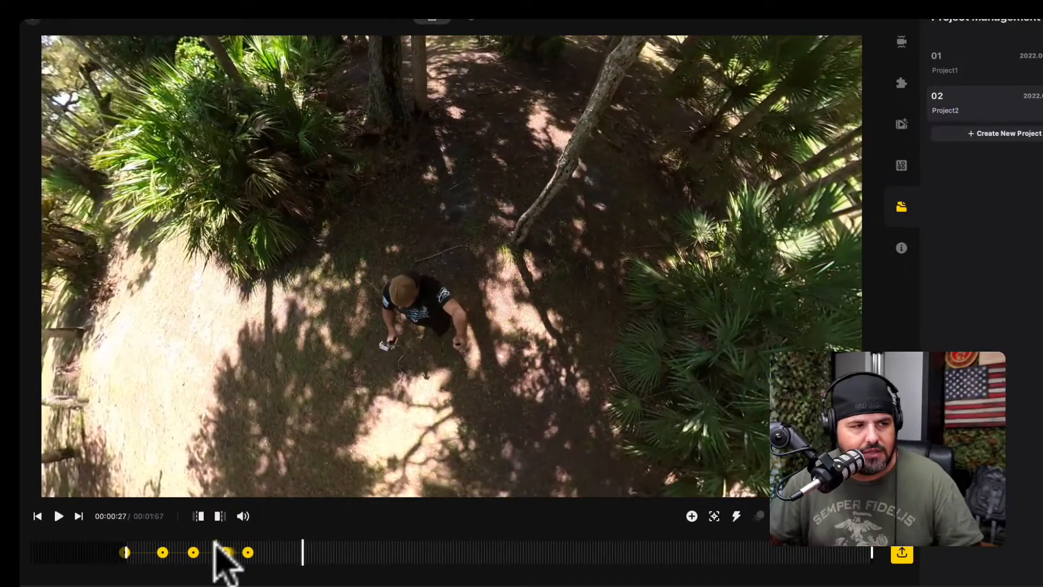
# Step: Add a keyframe at 1:22 facing the man, with pan 1x136.9° and tilt -18.0°
pyautogui.click(534, 553)
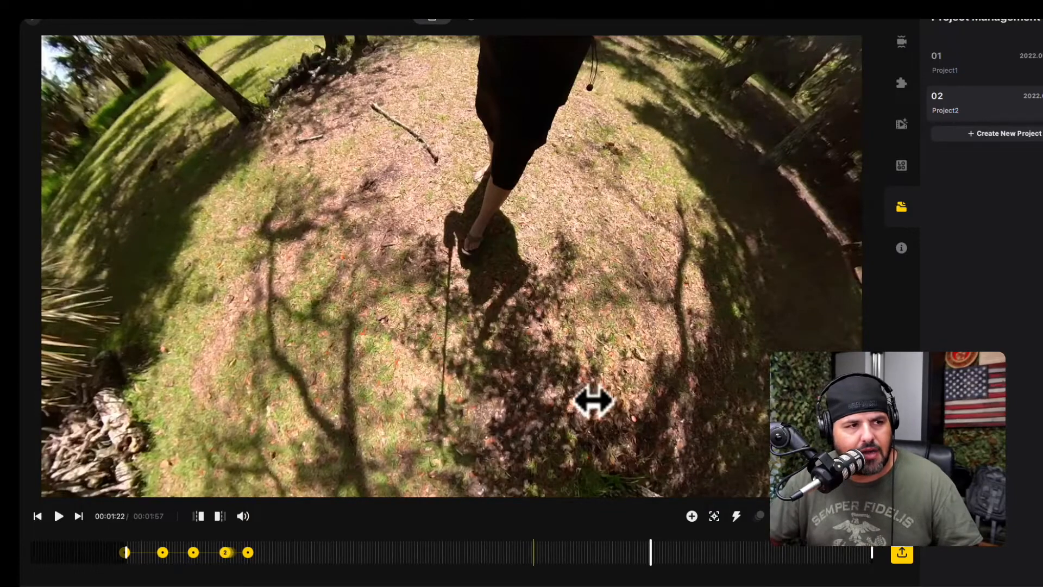
pyautogui.moveTo(592, 401); pyautogui.dragTo(502, 405)
pyautogui.click(692, 516)
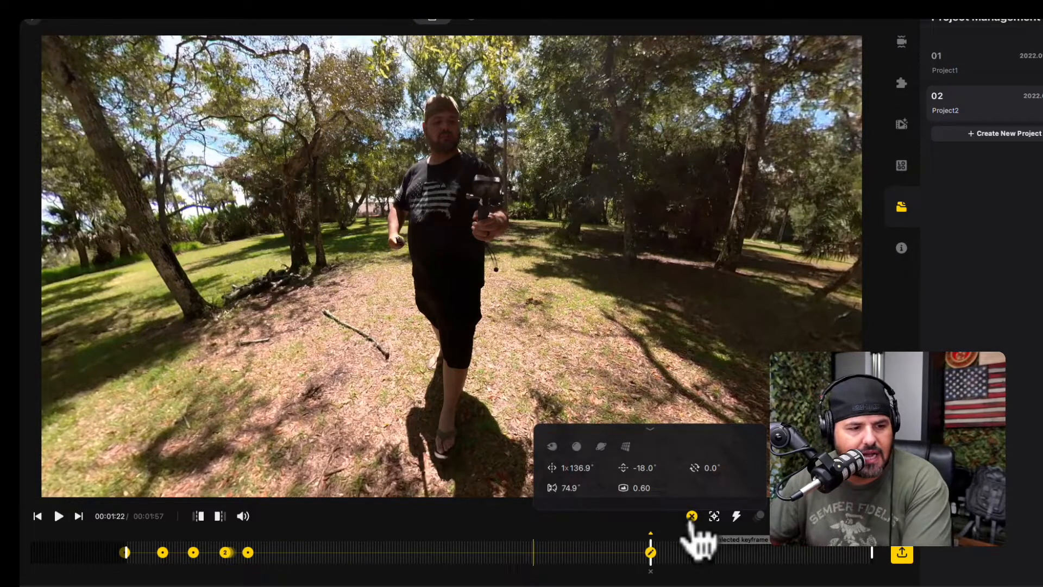
# Step: Try the default and natural views on the 1:22 keyframe, widening the field of view to 140° and narrowing it to 59.7°
pyautogui.click(552, 447)
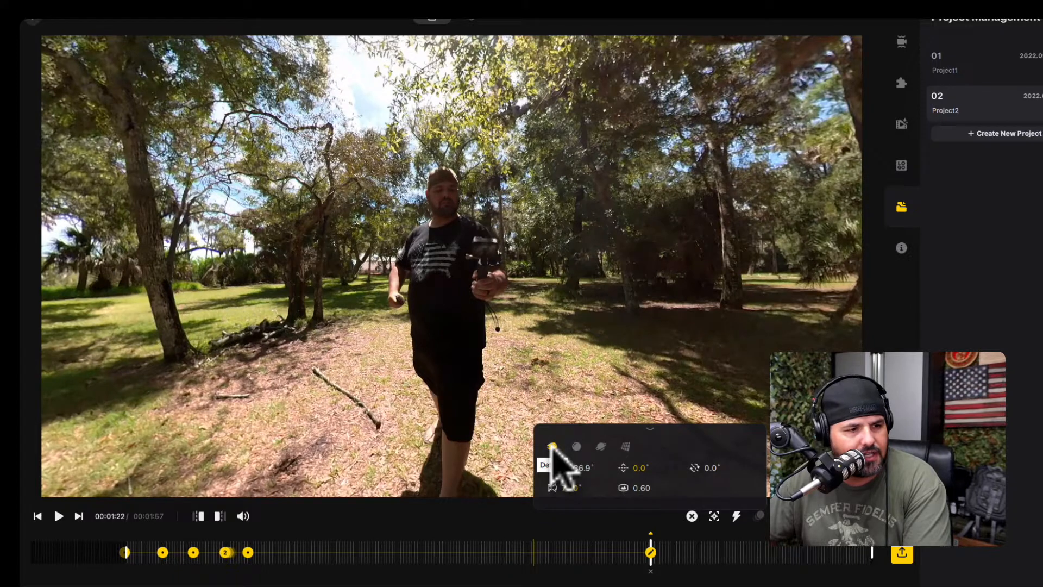
pyautogui.click(625, 445)
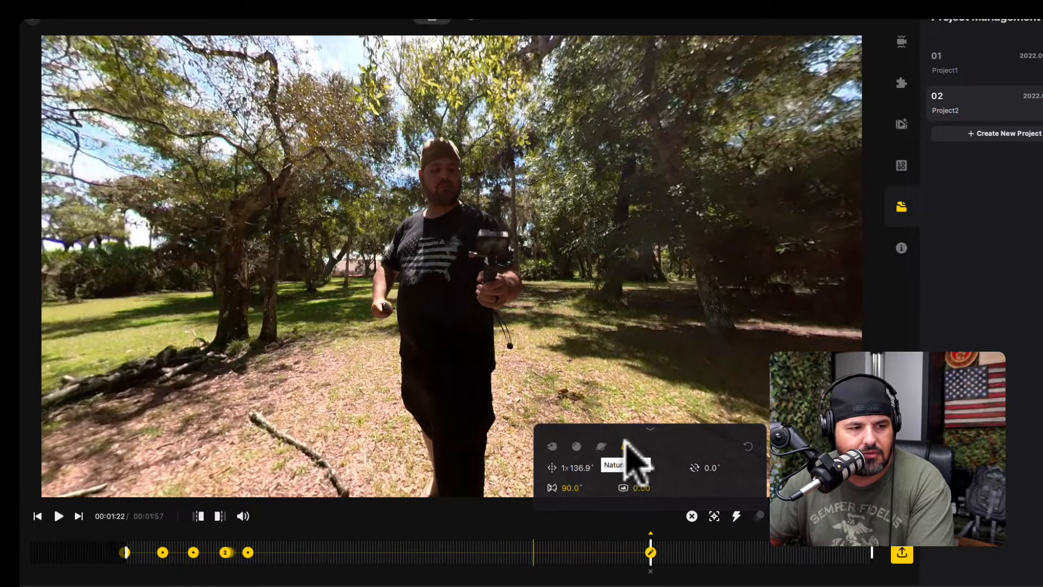
pyautogui.scroll(-10, 457, 320)
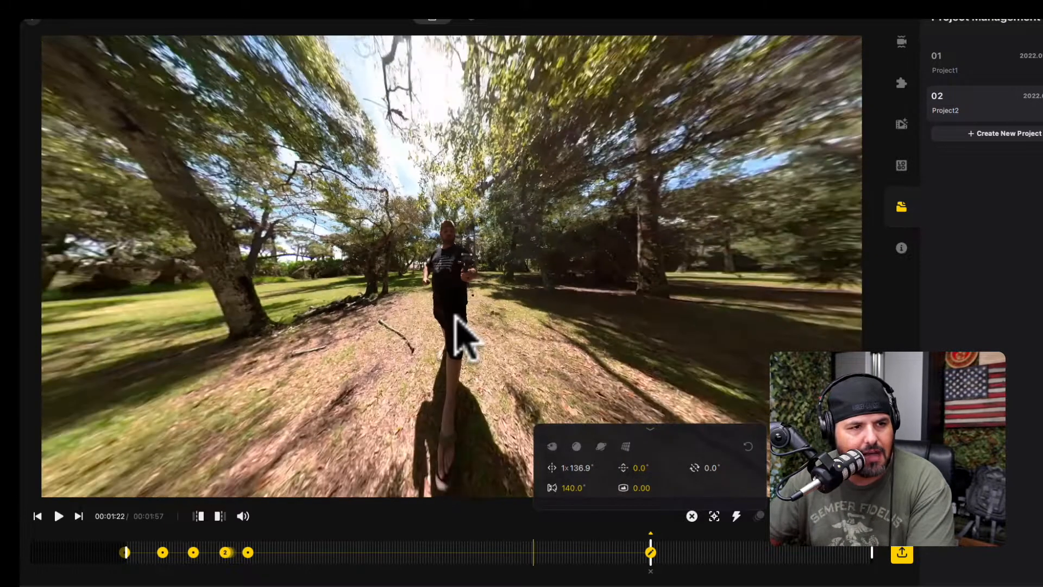
pyautogui.scroll(15, 455, 318)
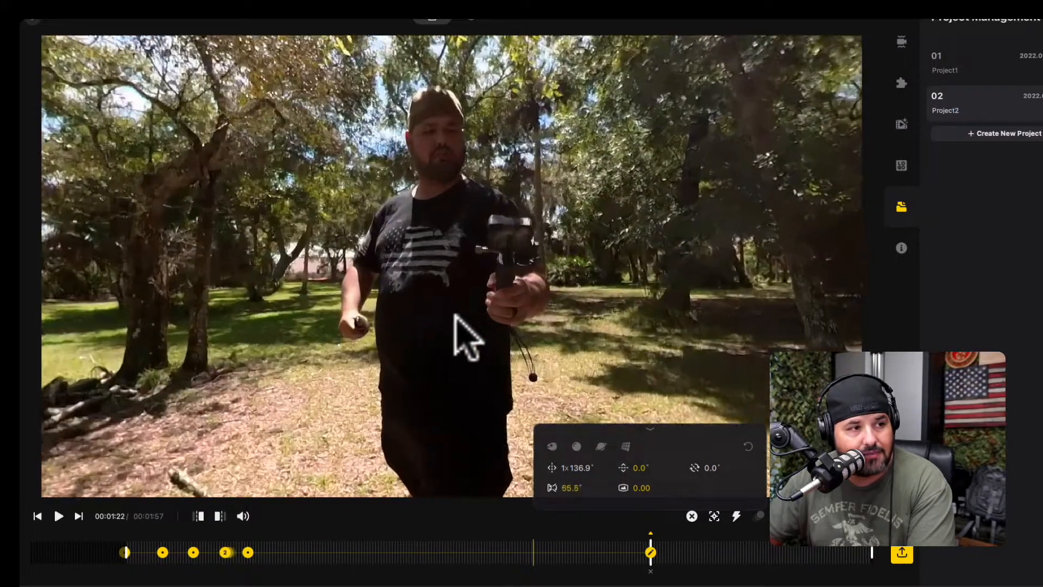
pyautogui.scroll(2, 455, 318)
pyautogui.moveTo(454, 282); pyautogui.dragTo(460, 314)
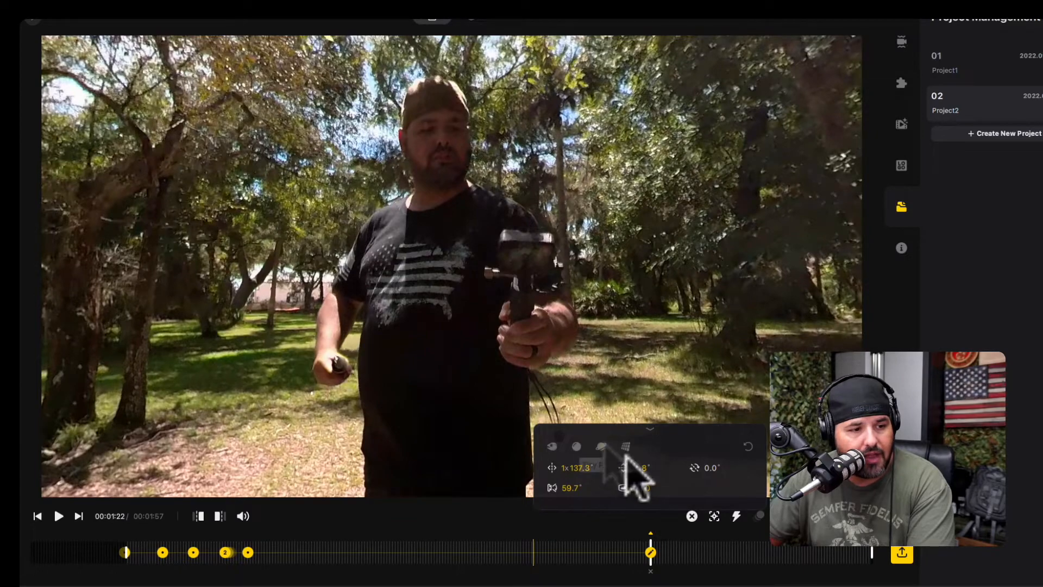
# Step: Apply the tiny planet view to the 1:22 keyframe and reframe it to pan 1x156.3°, tilt -34.5°, field of view 125.5° and distortion 0.75
pyautogui.click(601, 446)
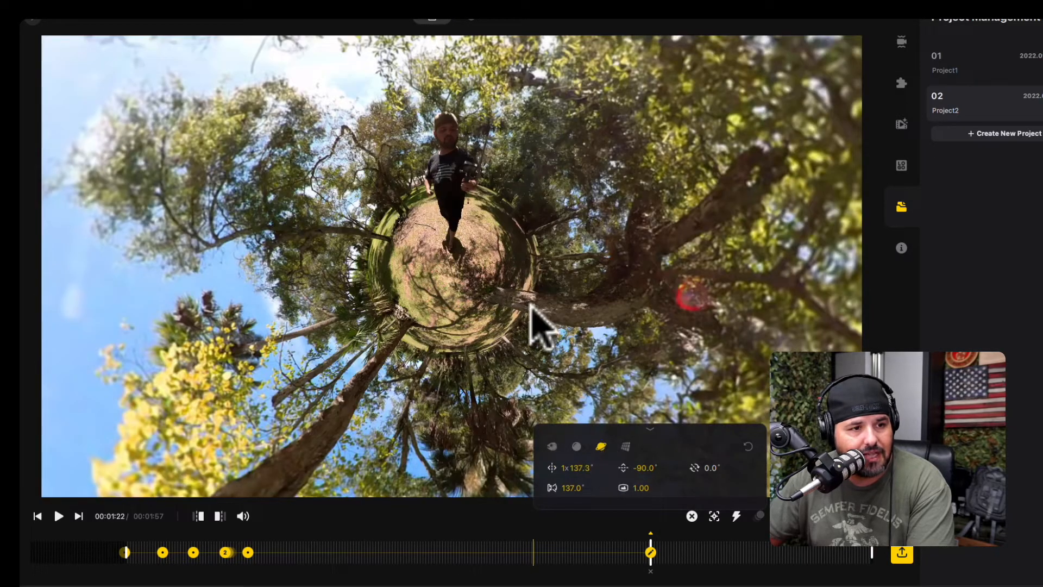
pyautogui.moveTo(530, 304); pyautogui.dragTo(581, 460)
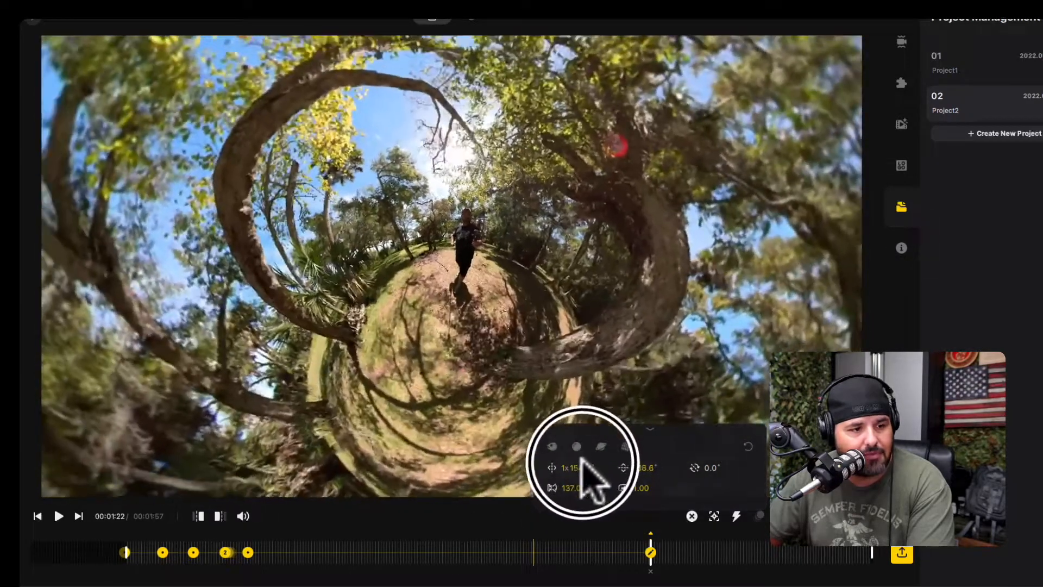
pyautogui.scroll(5, 587, 368)
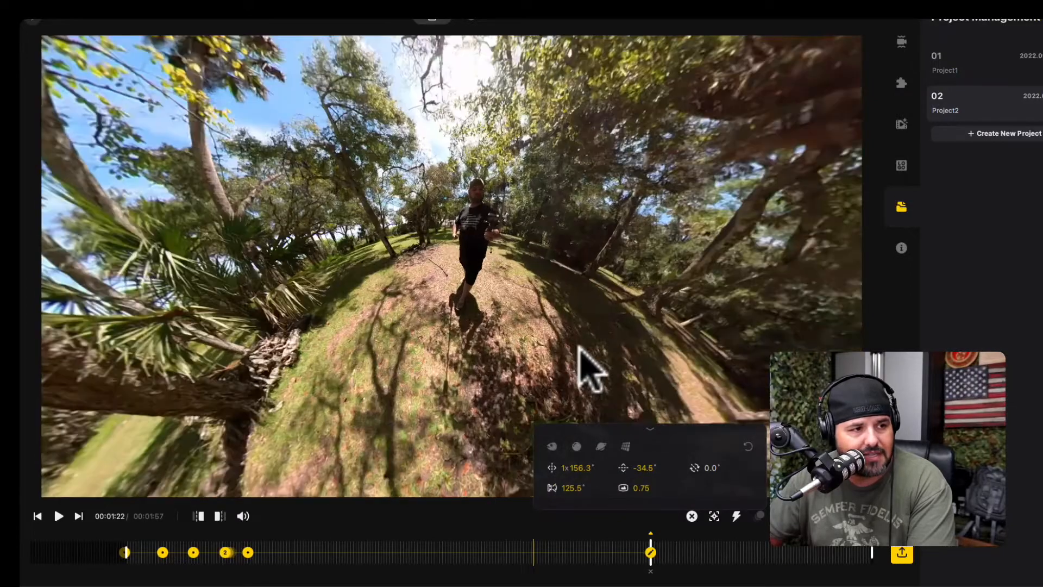
# Step: Switch the 1:22 keyframe to the crystal ball view and reframe it to pan 1x136.2°, tilt -4.2° and field of view 74.9°
pyautogui.scroll(-3, 579, 348)
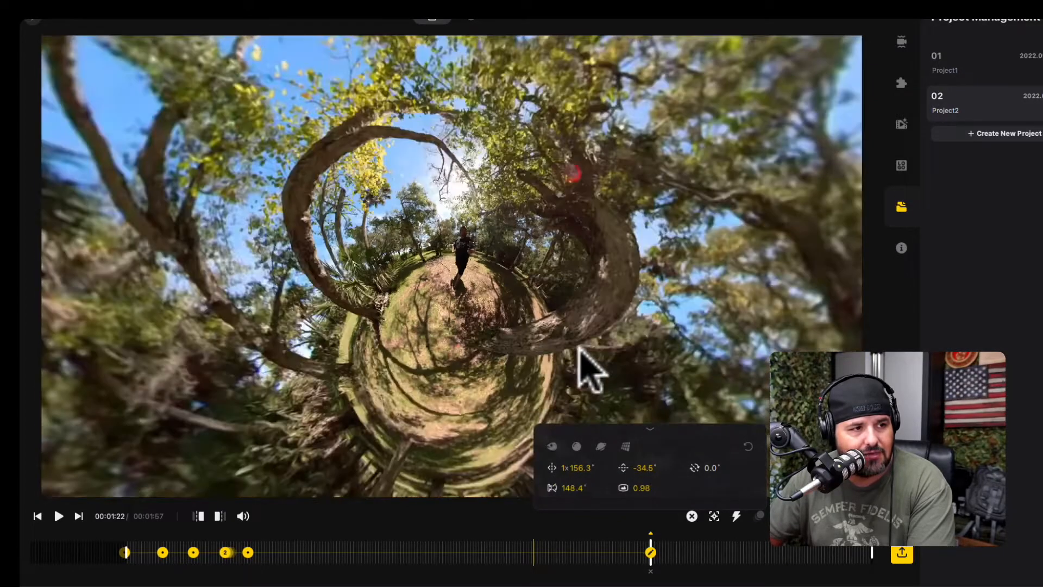
pyautogui.click(577, 446)
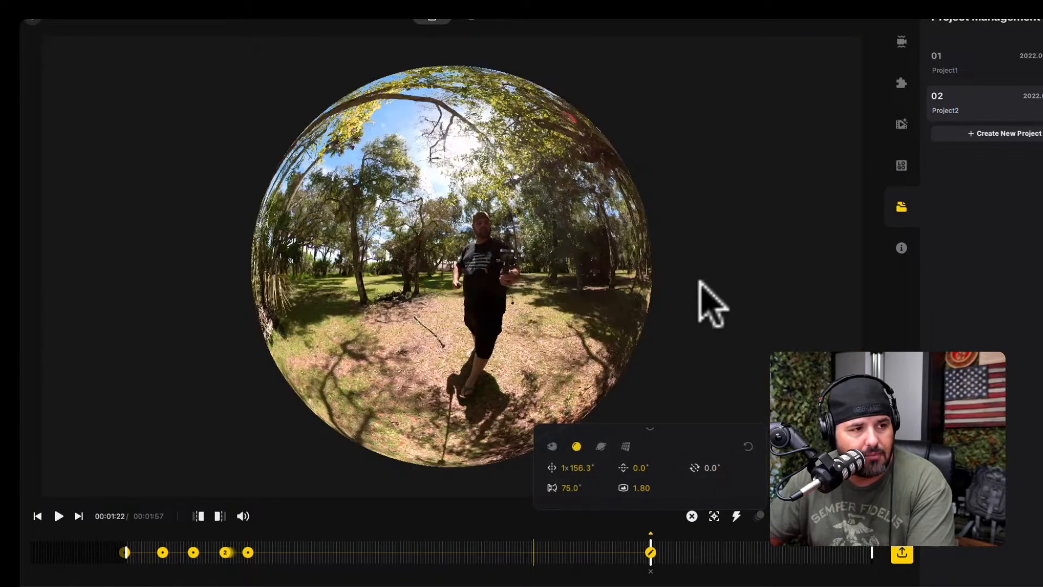
pyautogui.moveTo(620, 296); pyautogui.dragTo(565, 333)
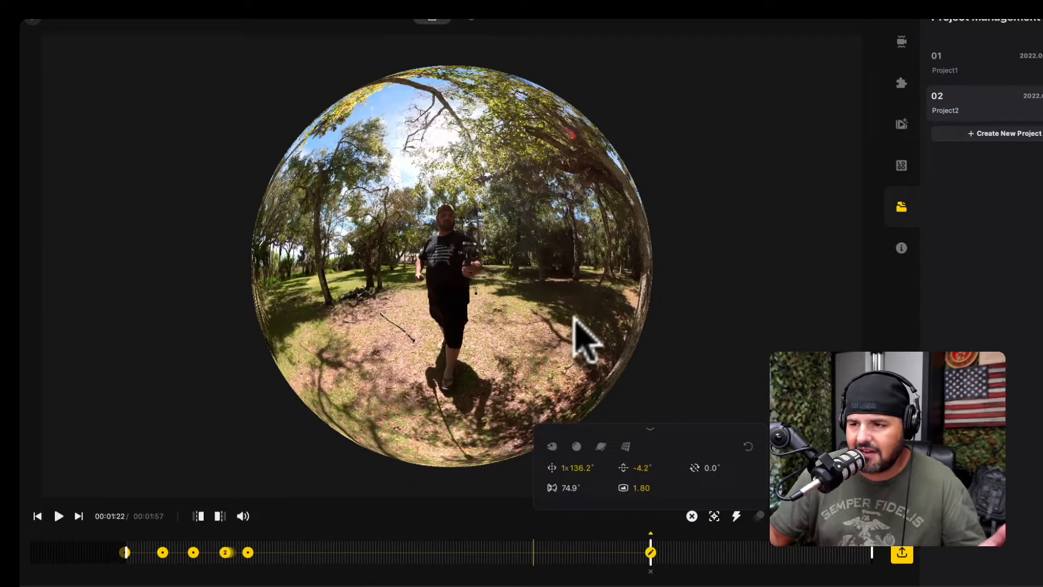
# Step: Play from 1:20 and add a keyframe at 1:23 with the tiny planet view
pyautogui.click(639, 551)
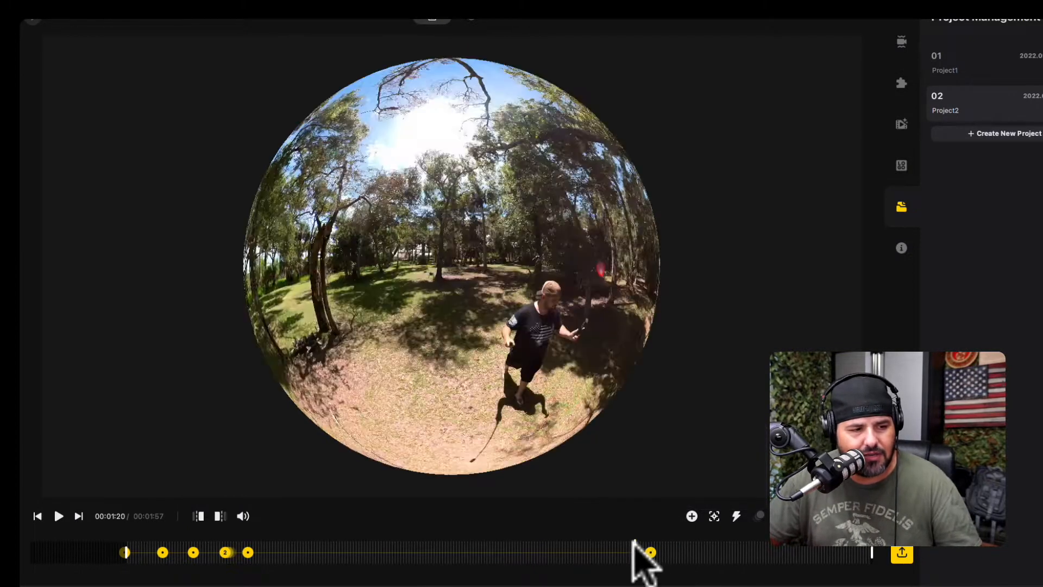
pyautogui.press('space')
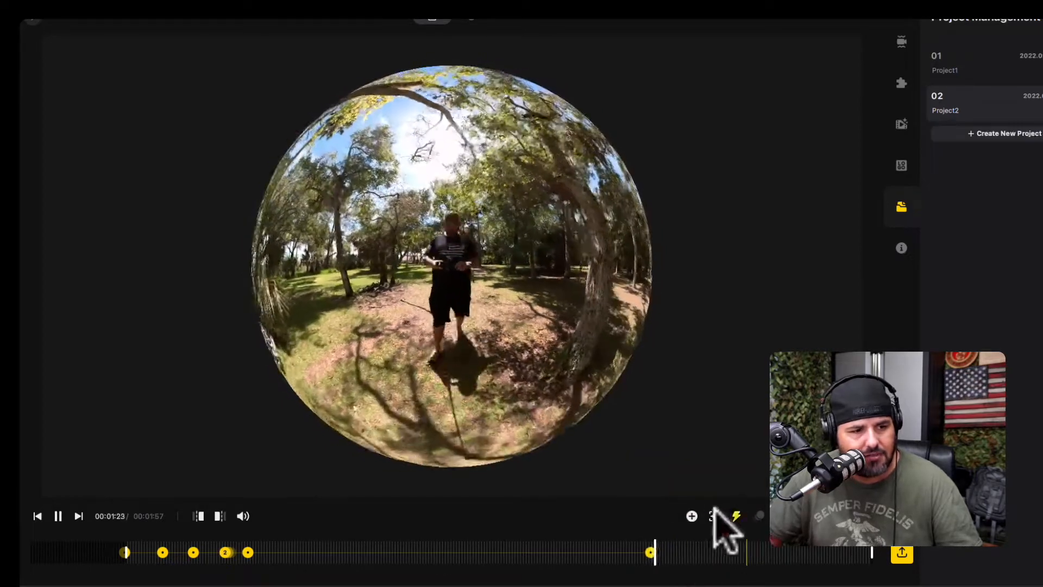
pyautogui.click(691, 516)
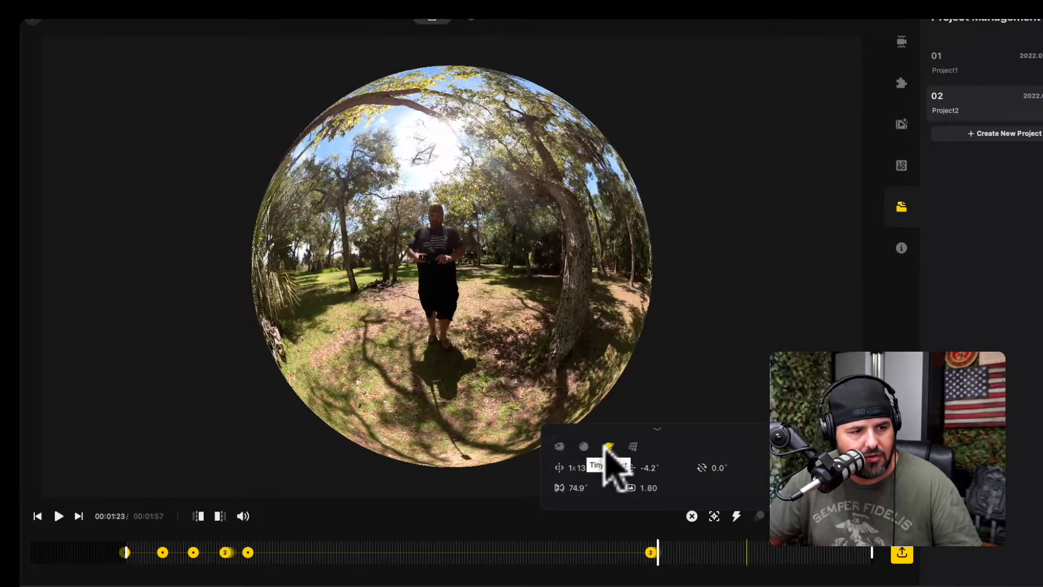
pyautogui.click(608, 448)
# Step: Add a keyframe at 1:25 with the default view, pan 1x153.9°, tilt 2.0°, field of view 74.9° and distortion 0.60
pyautogui.press('space')
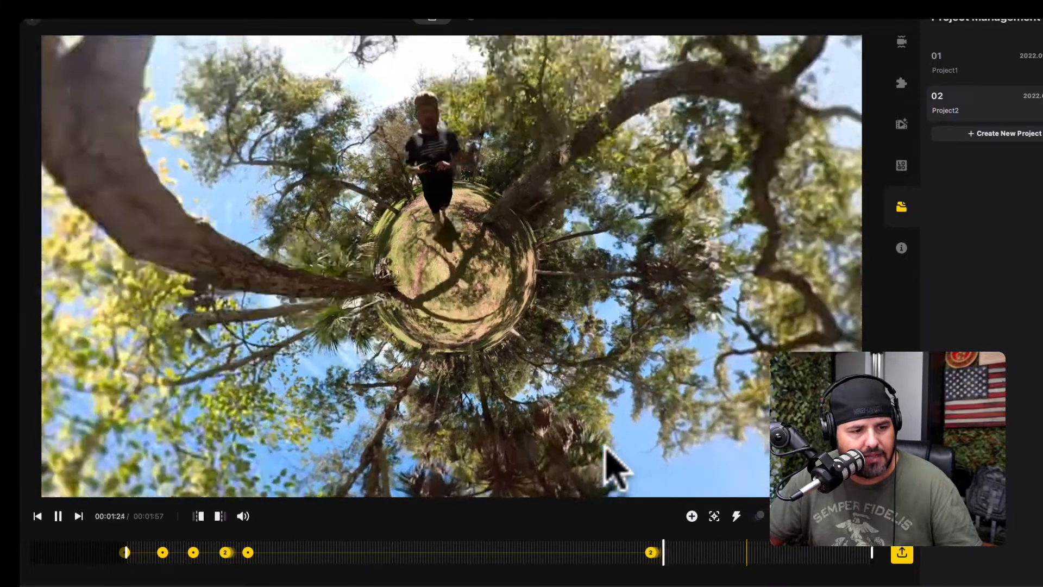
pyautogui.press('space')
pyautogui.click(692, 516)
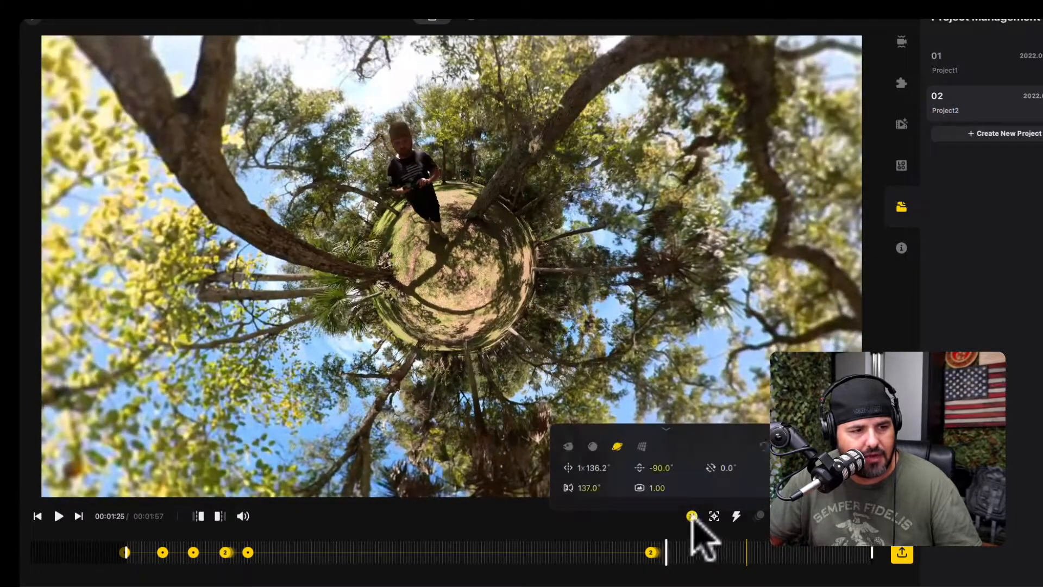
pyautogui.click(573, 444)
pyautogui.click(594, 366)
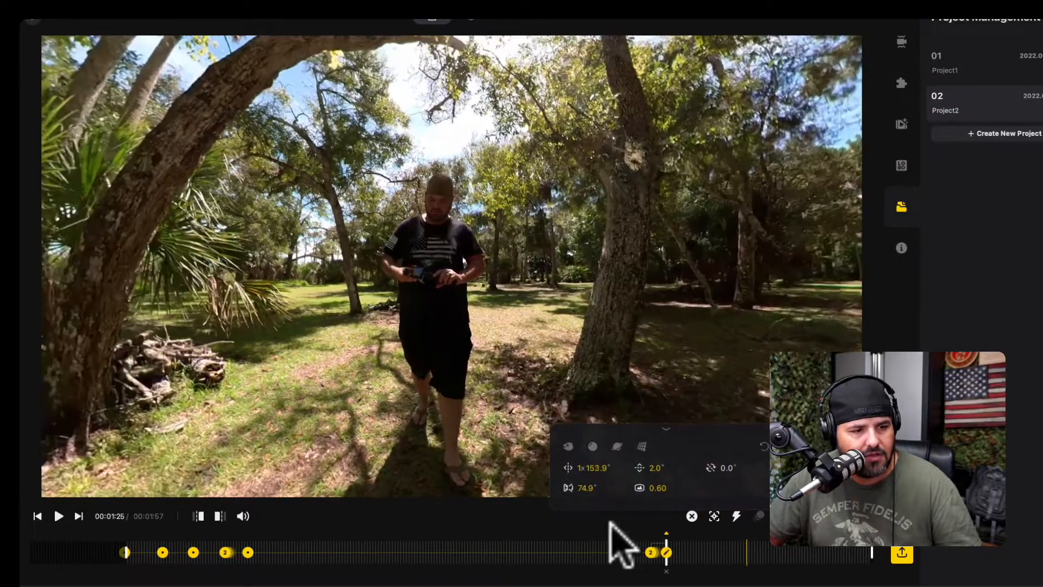
# Step: Preview the view changes across the new keyframes, playing from 1:20 to 1:26
pyautogui.click(643, 545)
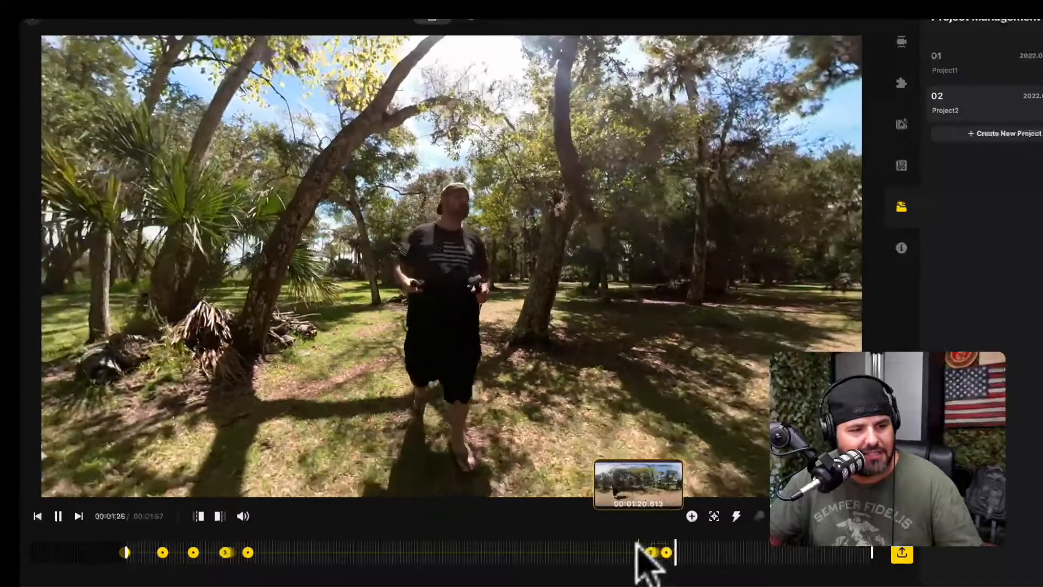
pyautogui.click(638, 545)
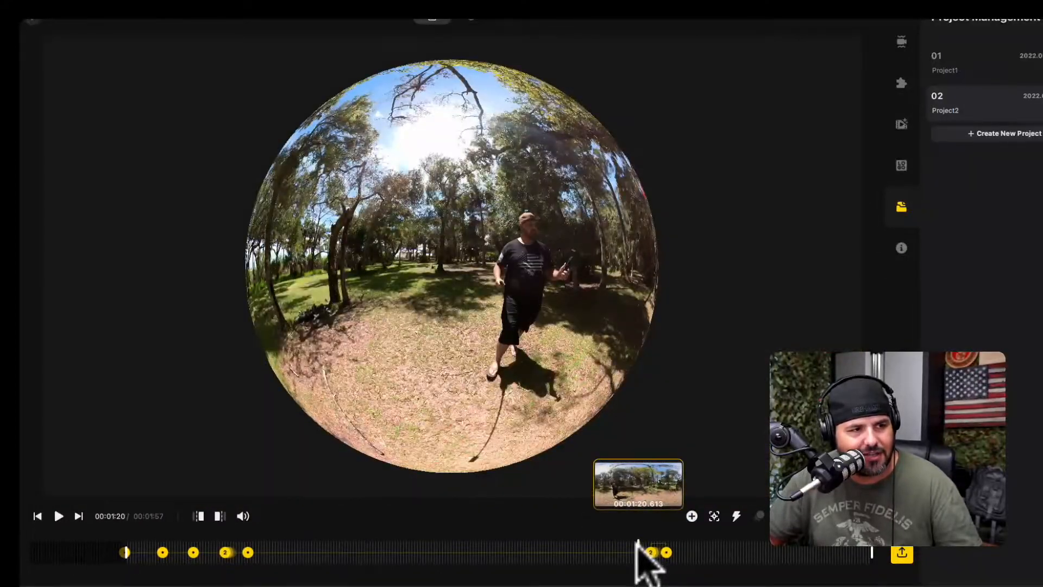
pyautogui.press('space')
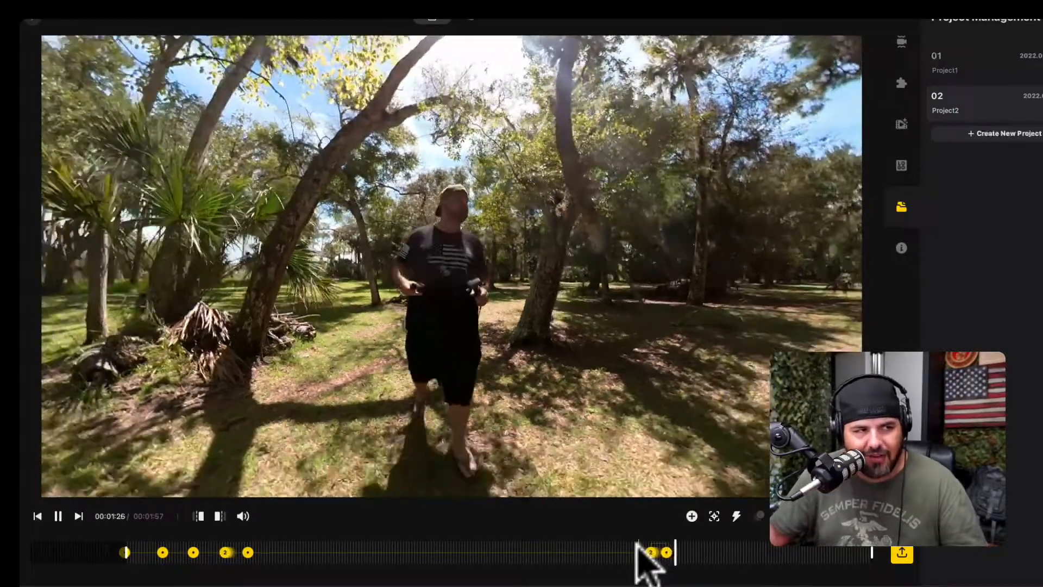
pyautogui.press('space')
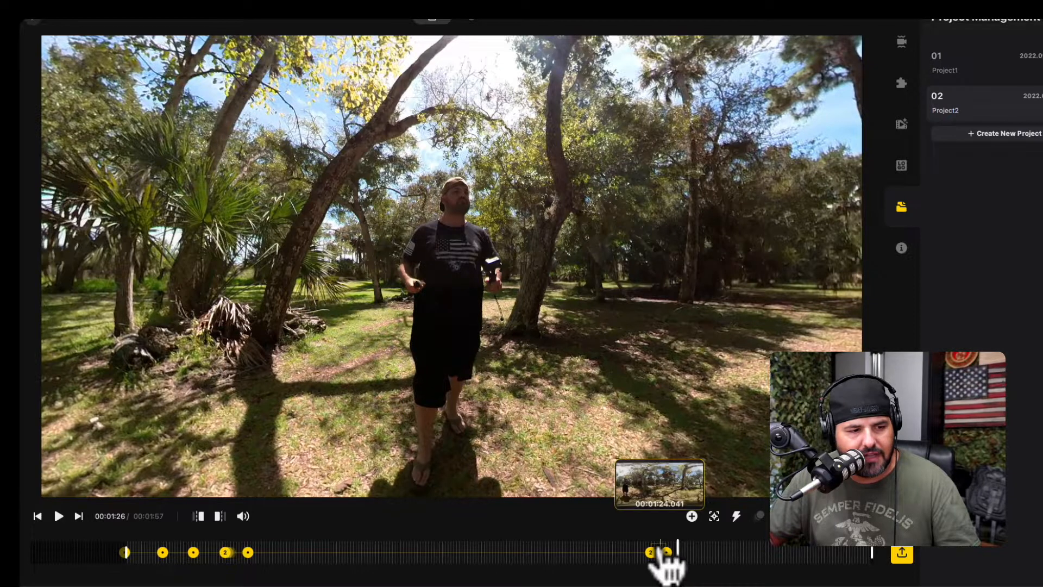
# Step: Open the transition options for the long stretch before the 1:22 keyframe, and move the playhead to 1:28
pyautogui.click(525, 553)
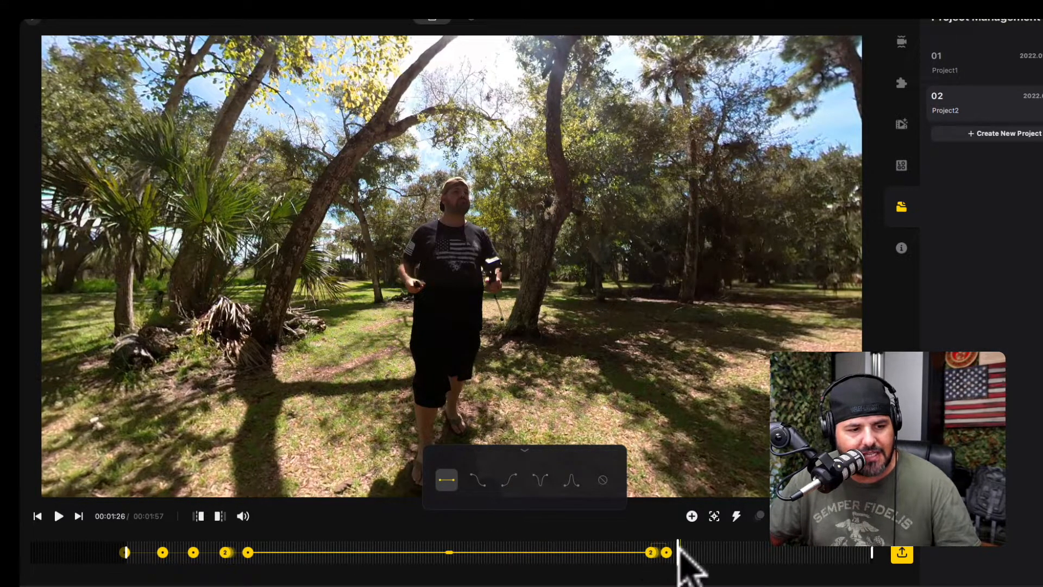
pyautogui.moveTo(679, 549); pyautogui.dragTo(686, 551)
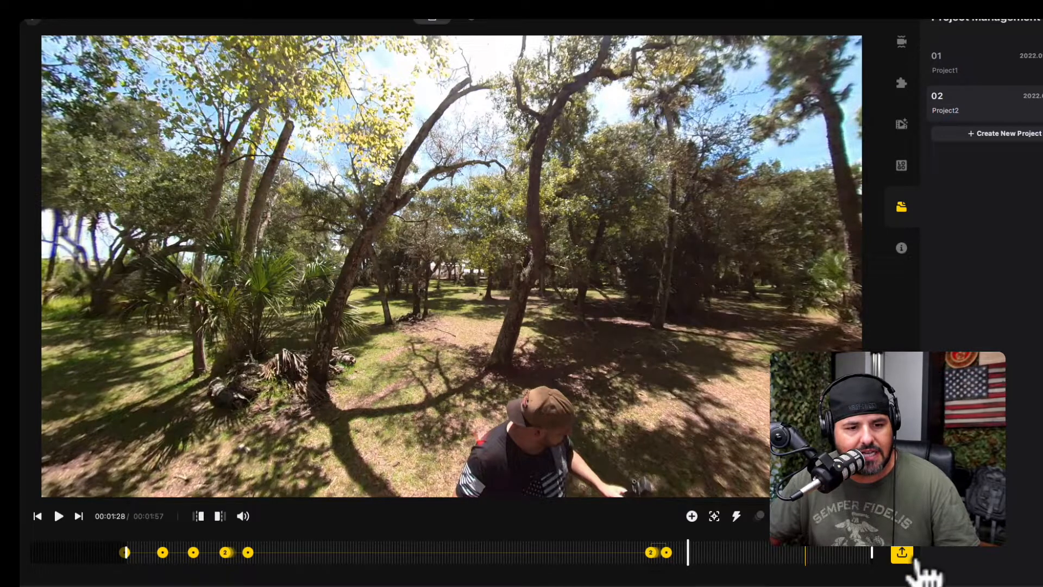
# Step: Review the flat video export settings and close them without exporting
pyautogui.click(901, 553)
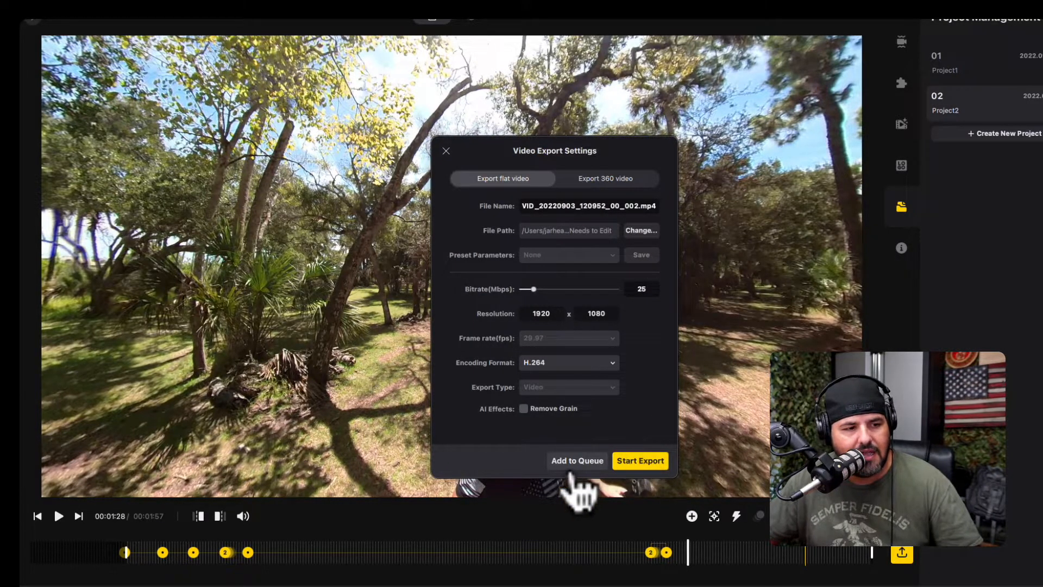
pyautogui.click(446, 151)
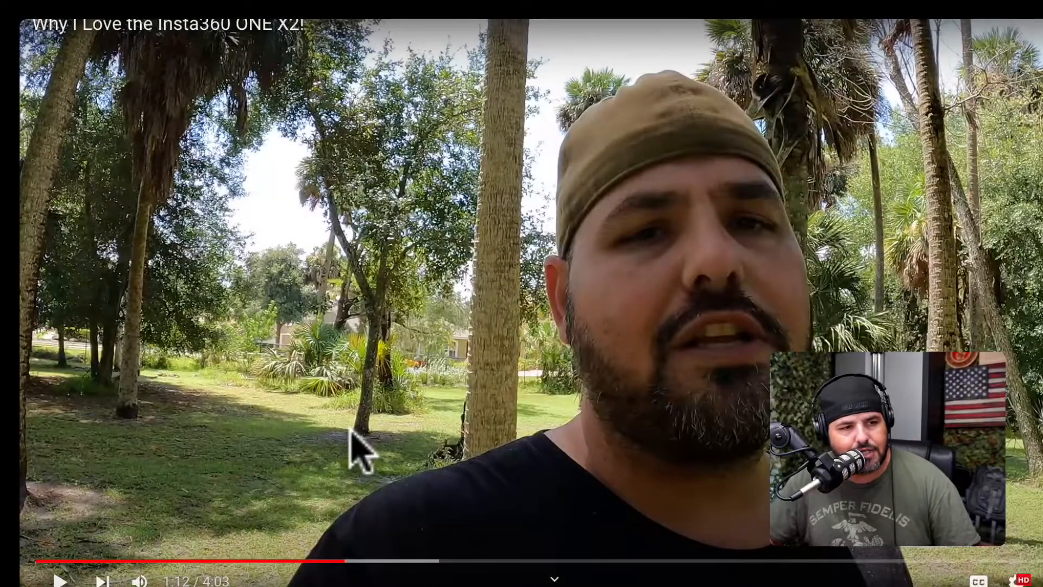
# Step: Switch to YouTube and play the video "Why I Love the Insta360 ONE X2!" from 1:12
pyautogui.click(351, 432)
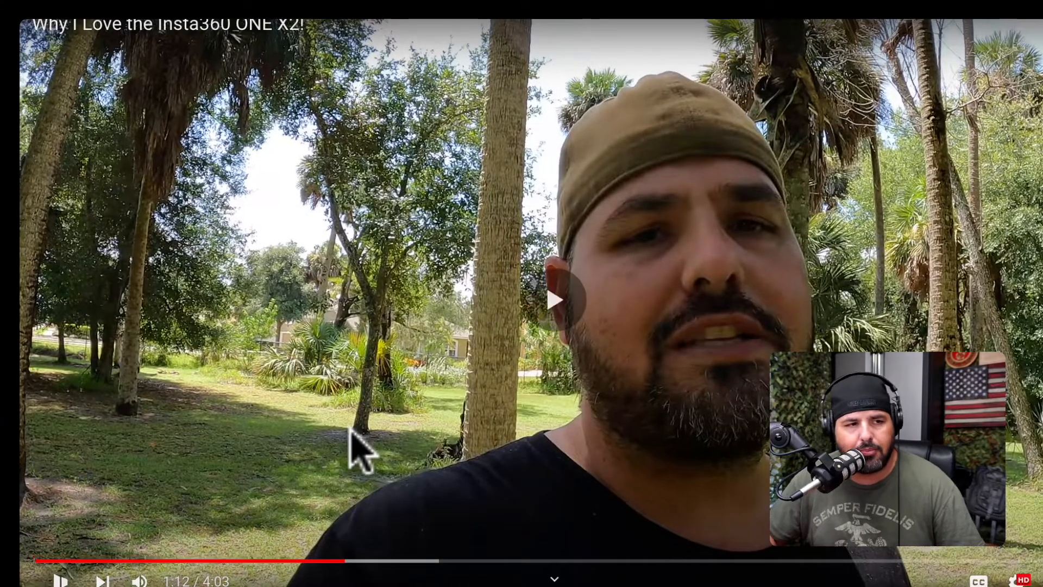